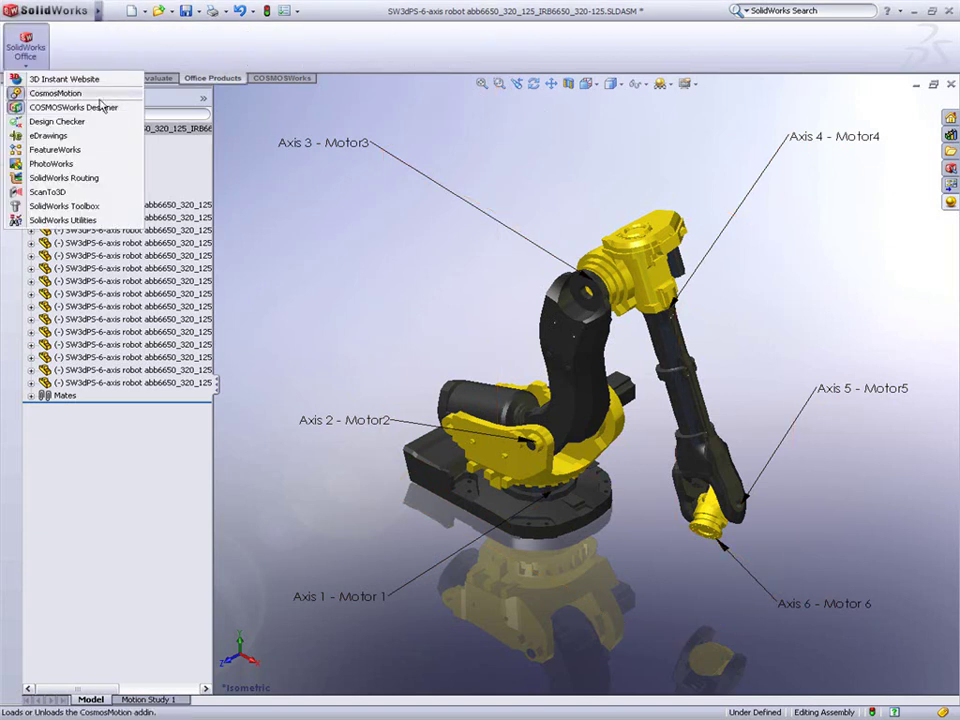
# - Load the CosmosMotion add-in and add Motion Study 2 to the robot assembly
pyautogui.click(68, 92)
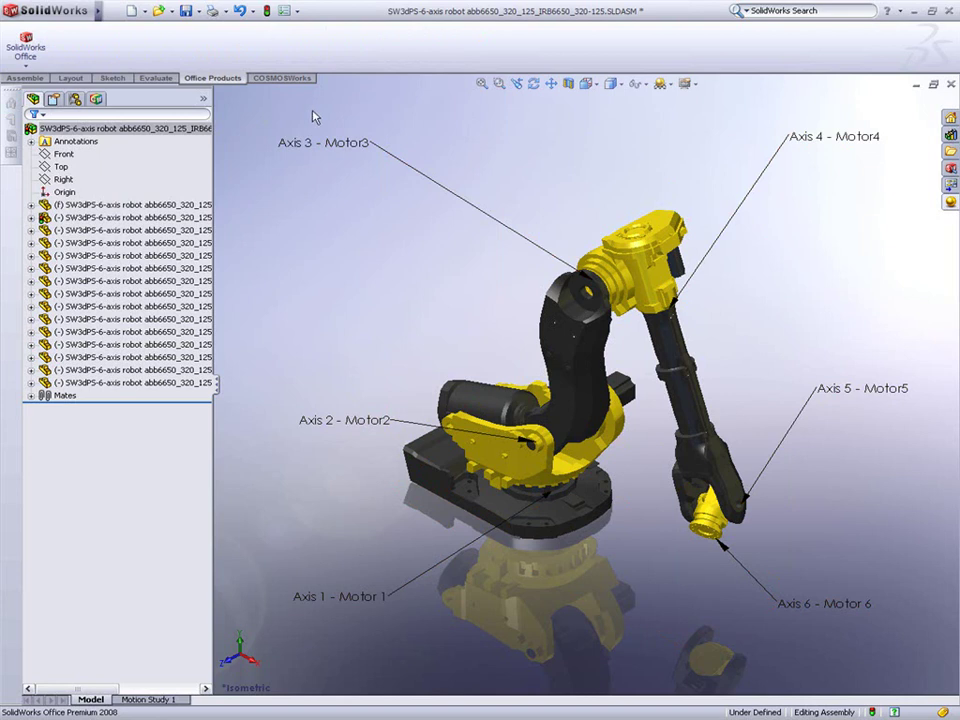
pyautogui.click(55, 79)
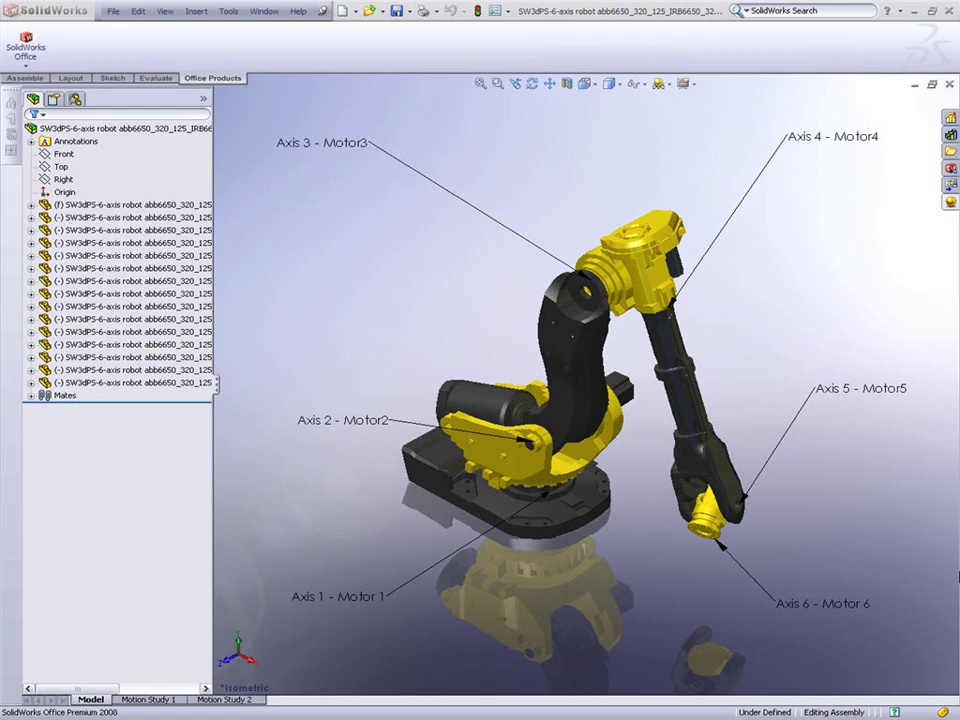
# - Set Motion Study 2 to COSMOSMotion, briefly review the mates, and zoom to the robot base
pyautogui.click(107, 504)
pyautogui.moveTo(57, 537)
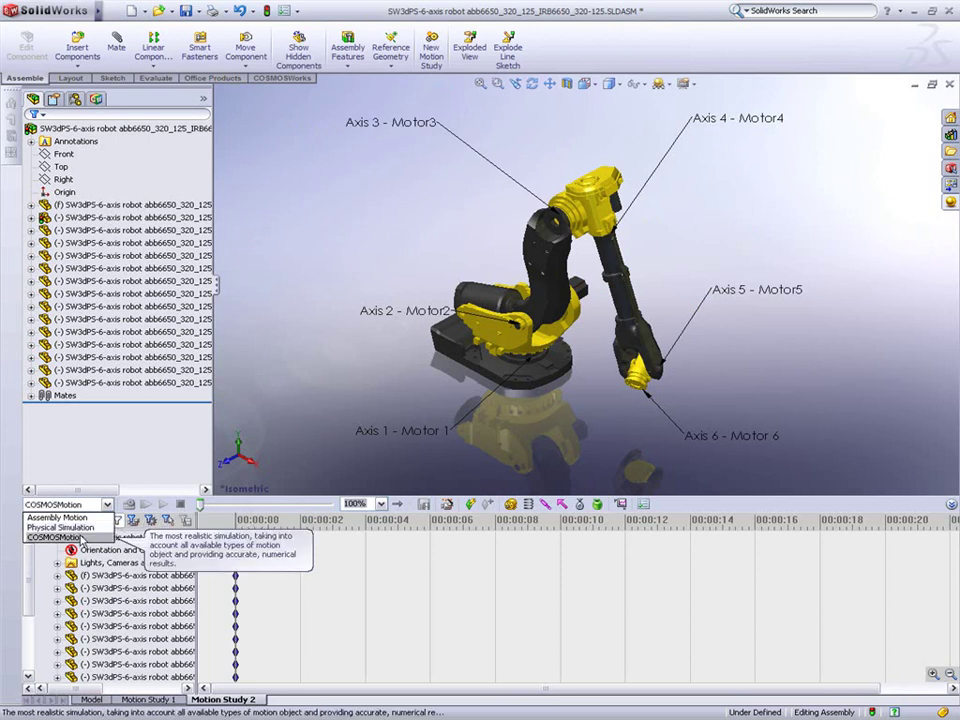
pyautogui.click(82, 537)
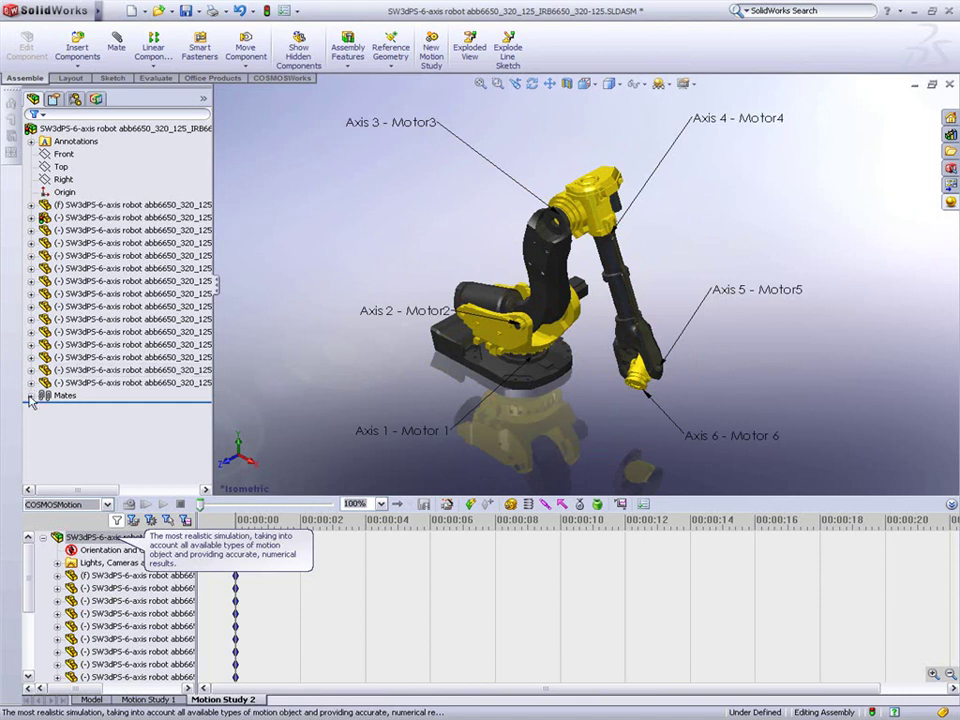
pyautogui.click(31, 396)
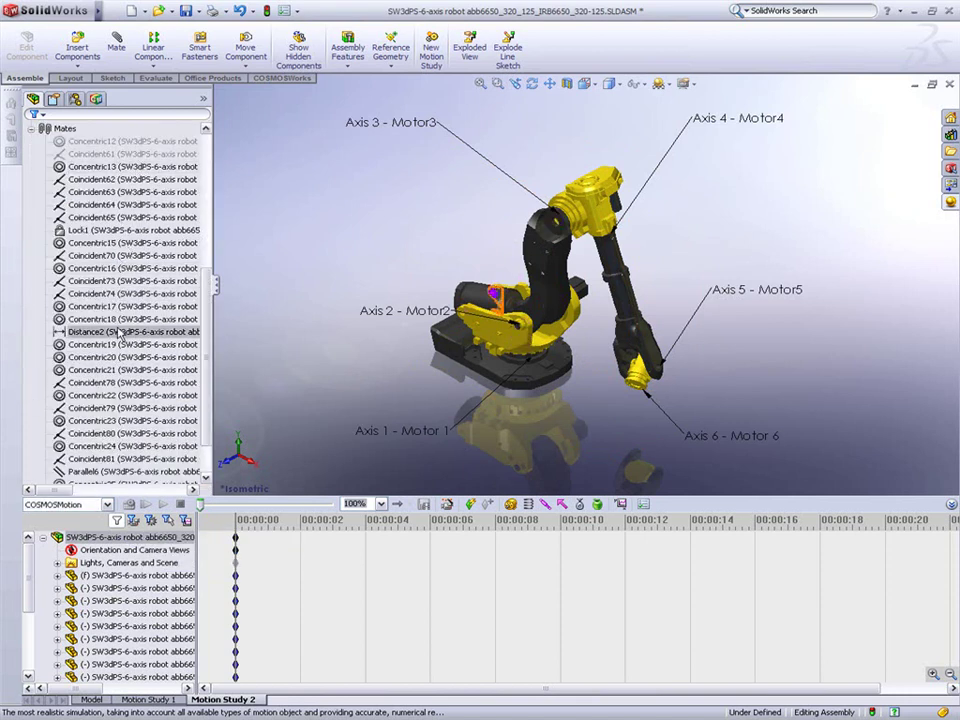
pyautogui.click(31, 128)
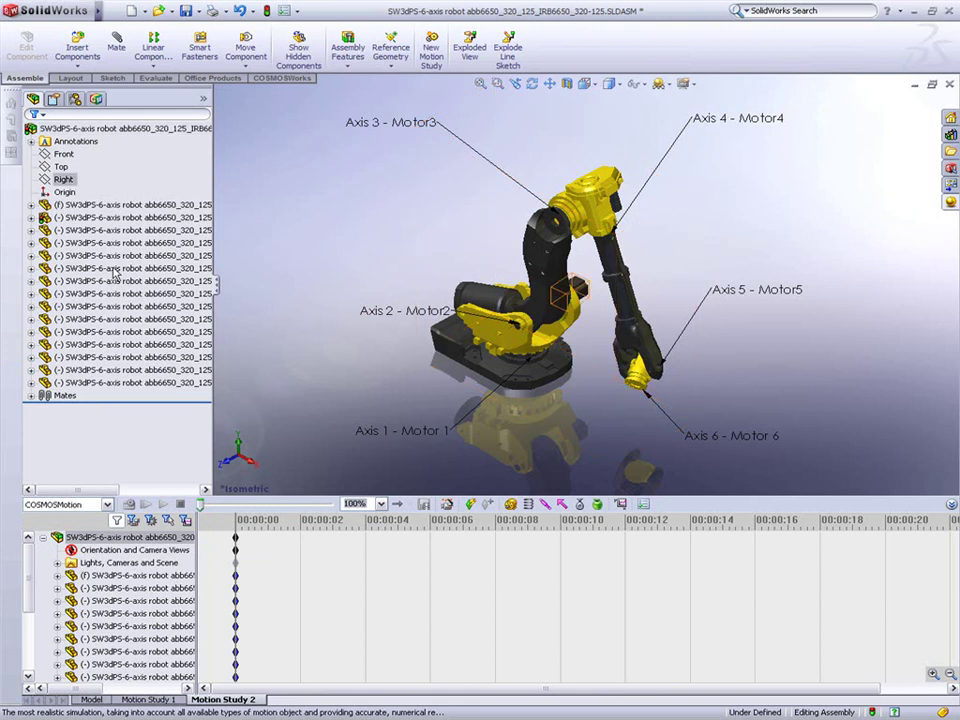
pyautogui.click(497, 83)
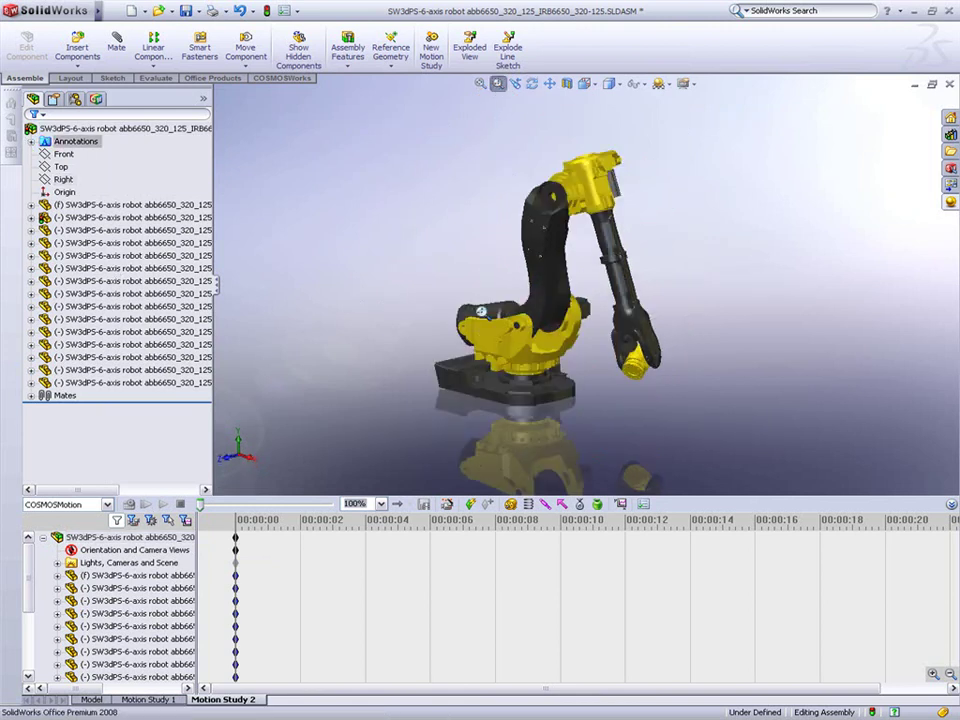
pyautogui.moveTo(450, 320); pyautogui.dragTo(604, 403)
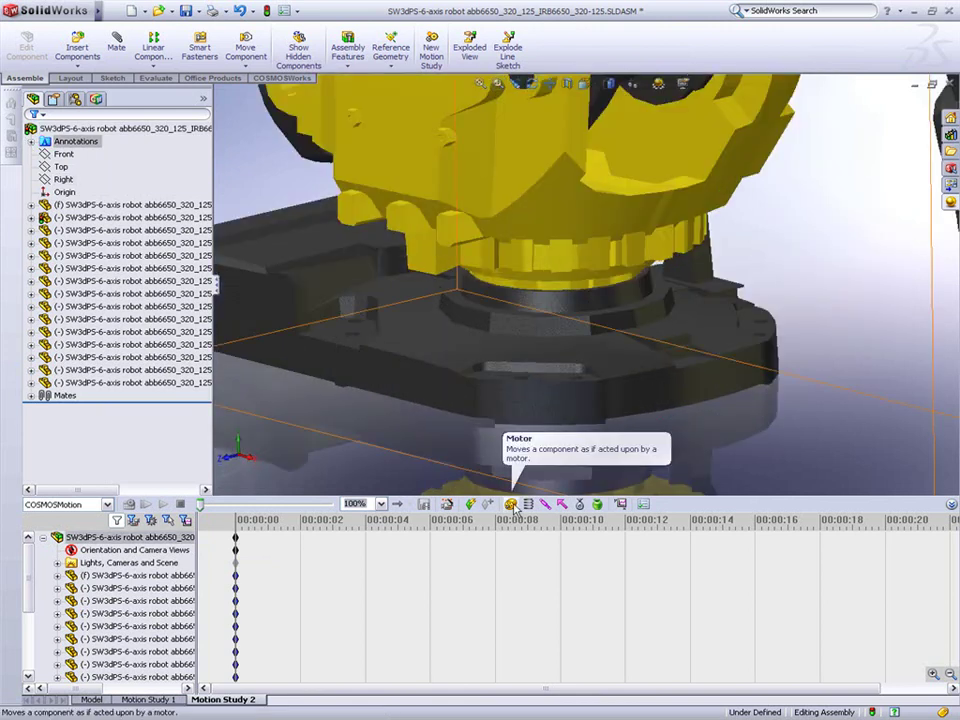
# - Add a rotary motor on the base's round face using interpolated velocity from Velocity_Profile_deg_sec_Motor1.csv
pyautogui.click(511, 504)
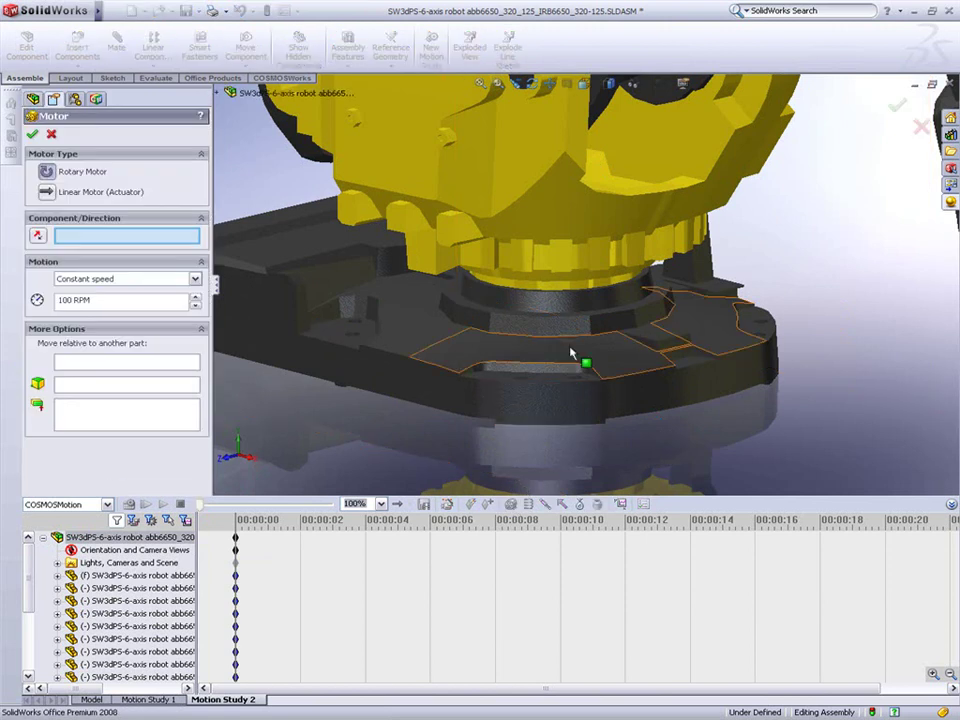
pyautogui.click(576, 293)
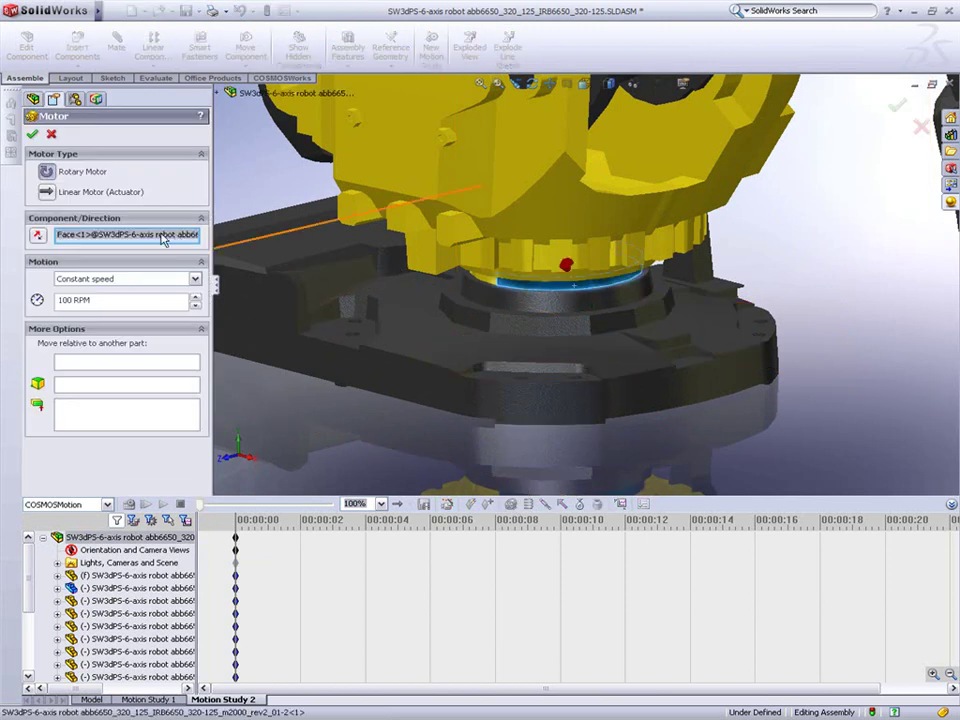
pyautogui.click(533, 85)
pyautogui.moveTo(786, 272); pyautogui.dragTo(778, 288)
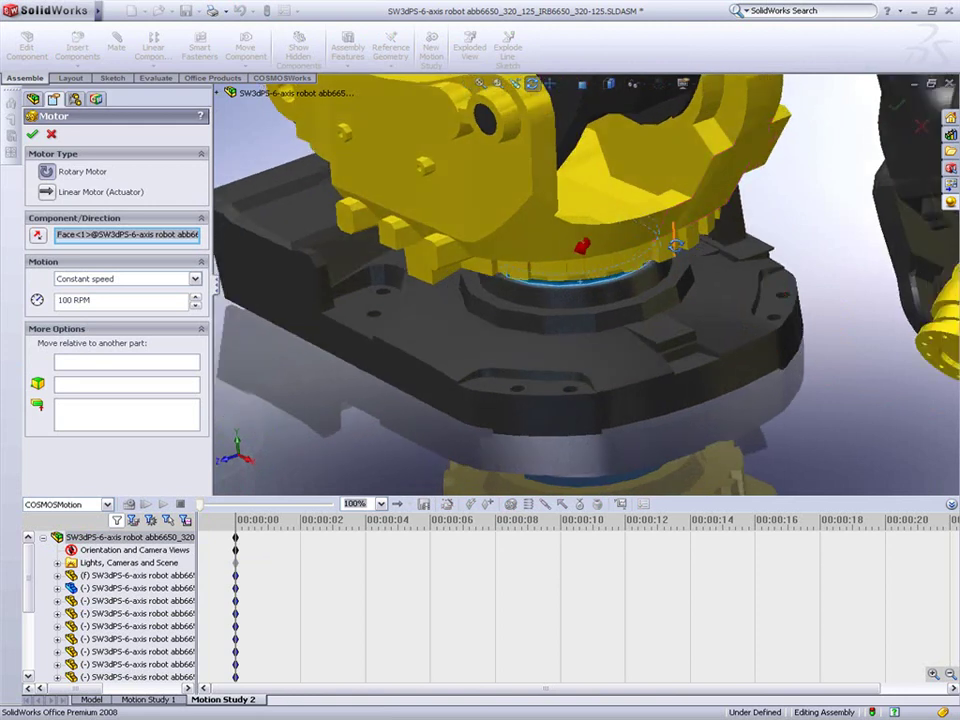
pyautogui.click(120, 279)
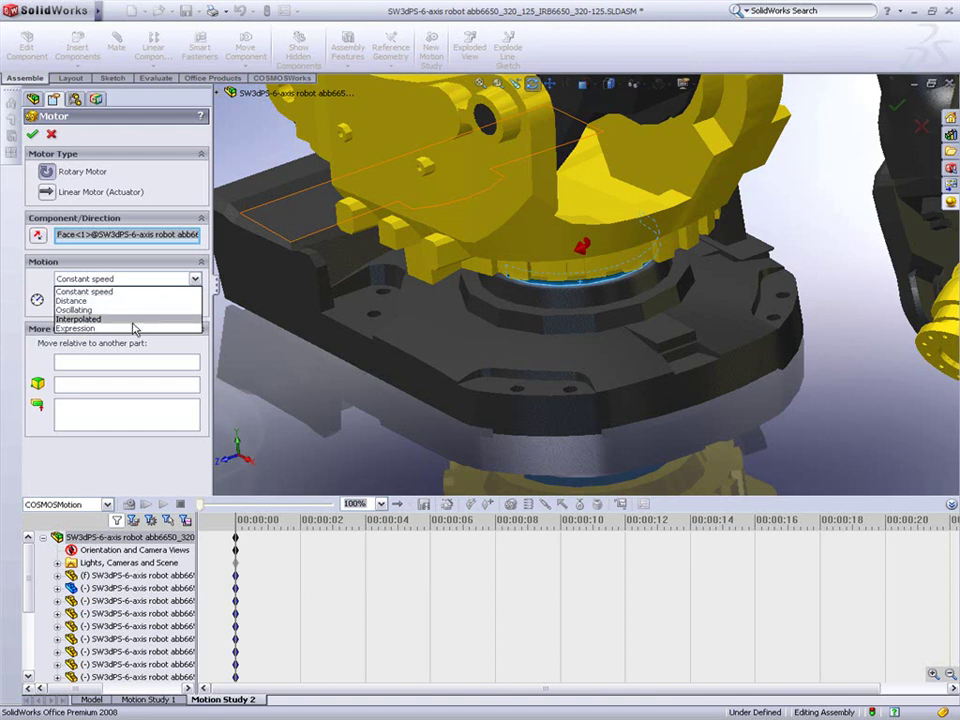
pyautogui.click(137, 320)
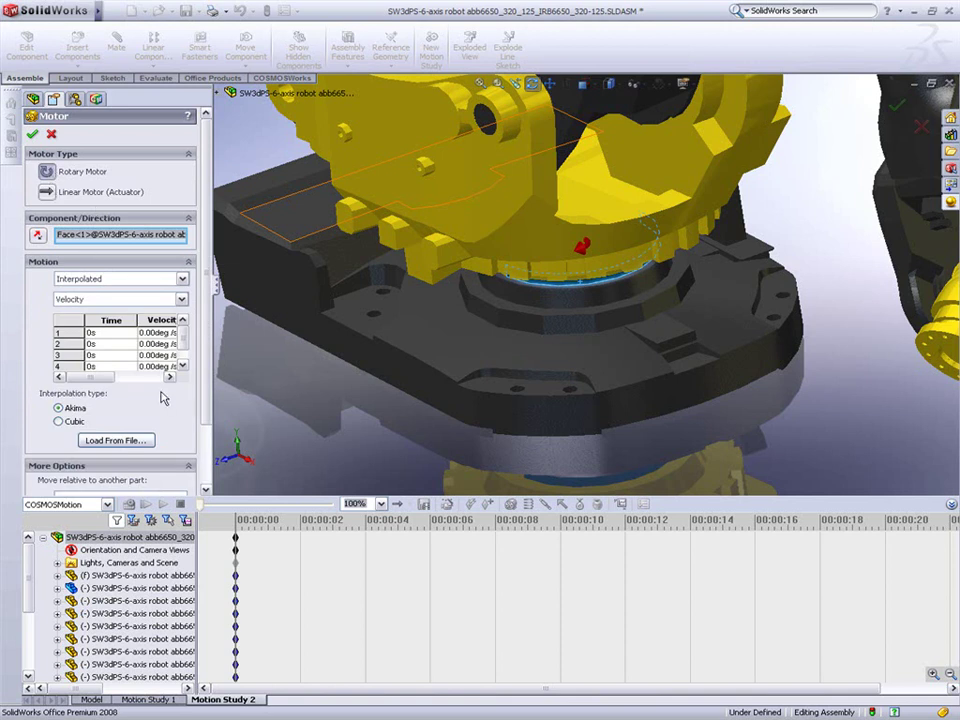
pyautogui.click(128, 440)
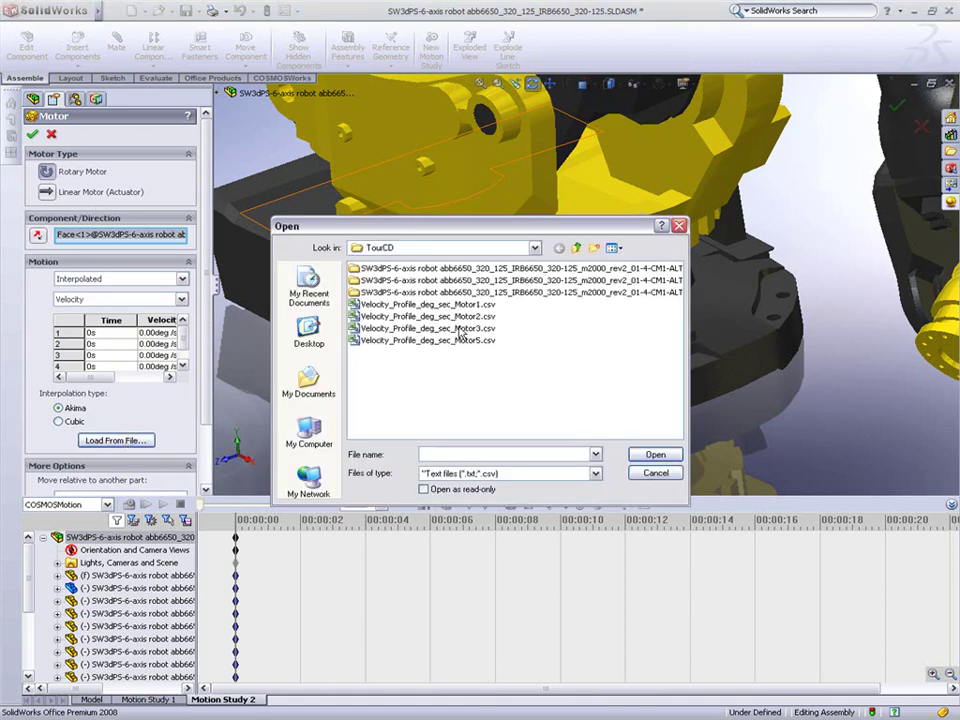
pyautogui.click(383, 304)
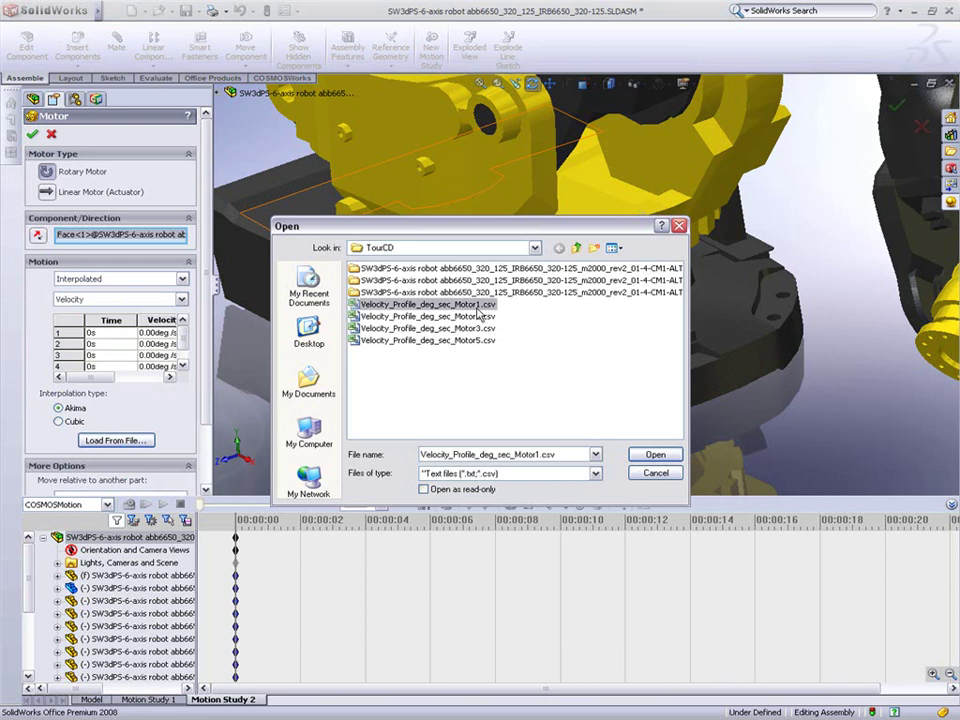
pyautogui.click(655, 456)
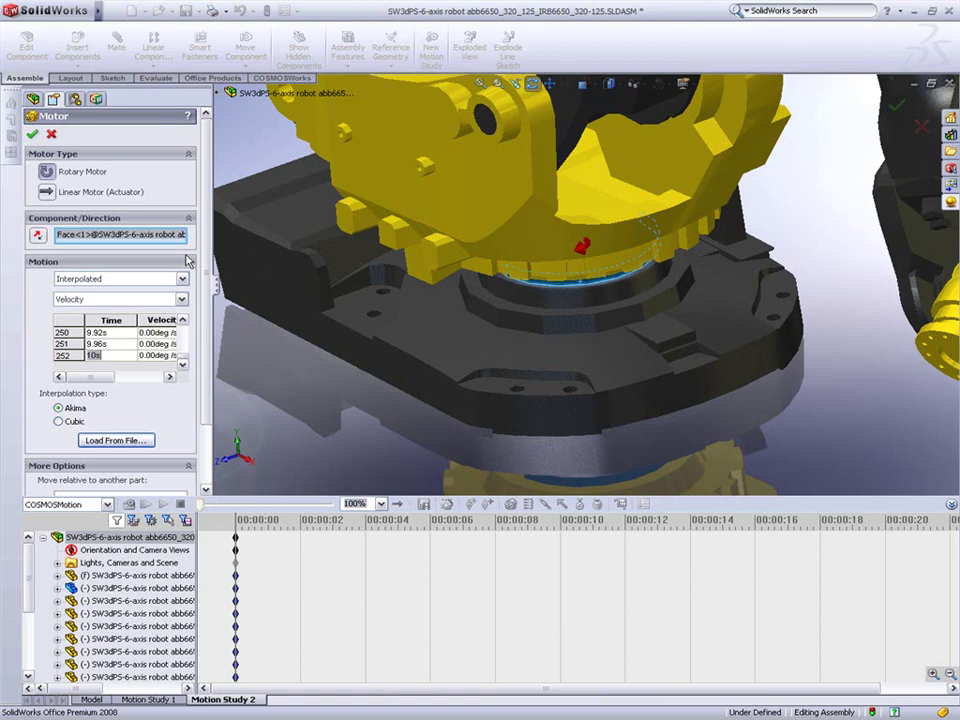
pyautogui.click(33, 135)
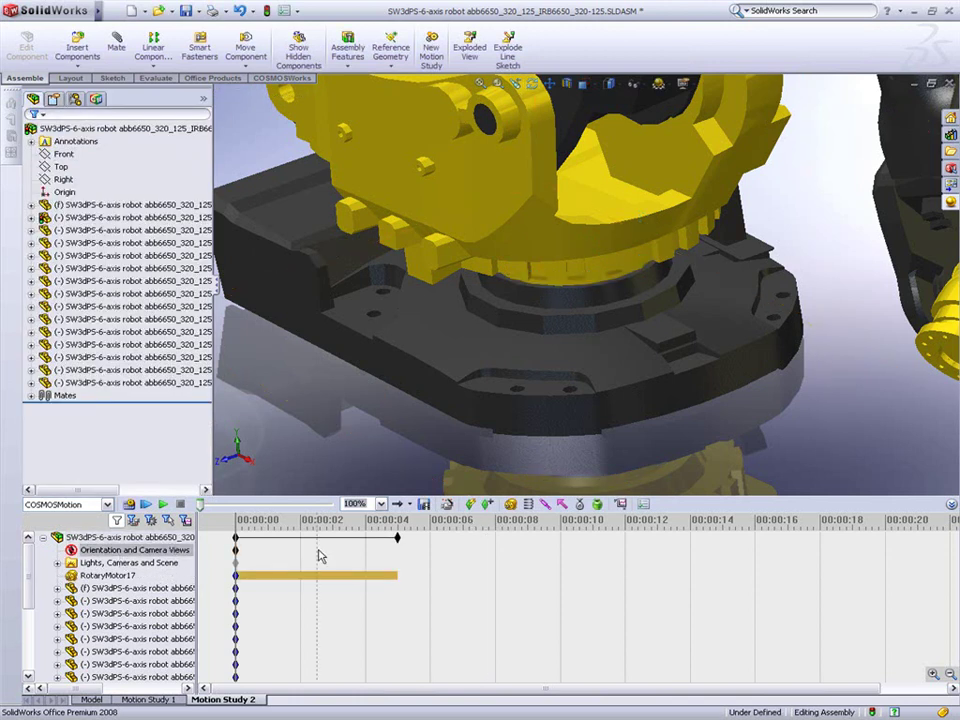
# - Extend the study duration to 10 seconds and filter the MotionManager to driving elements
pyautogui.click(397, 538)
pyautogui.moveTo(397, 538); pyautogui.dragTo(557, 546)
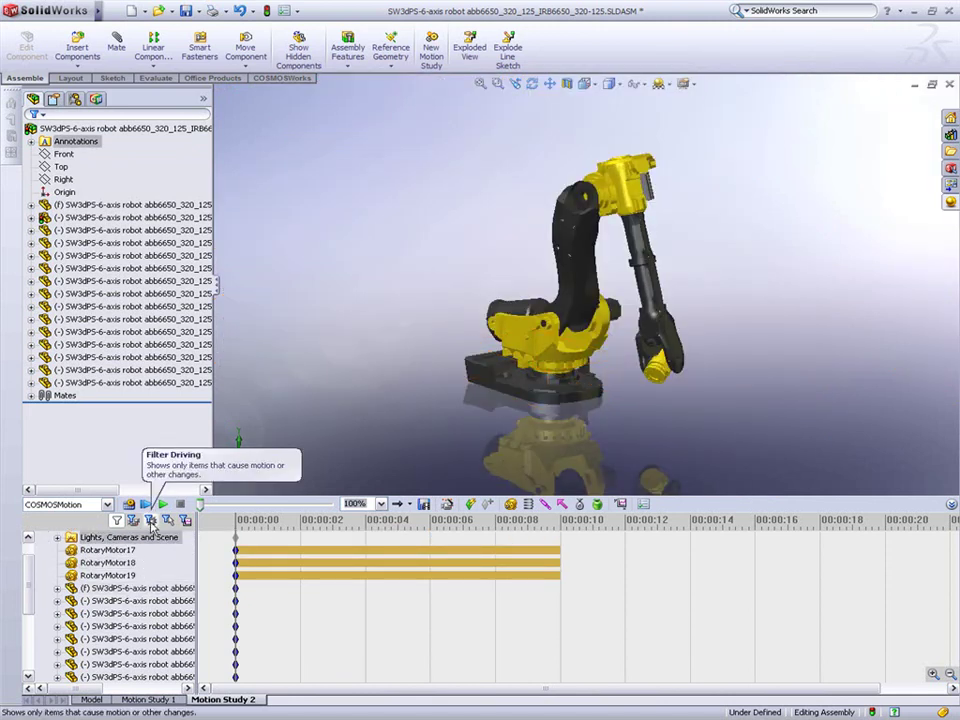
pyautogui.click(151, 520)
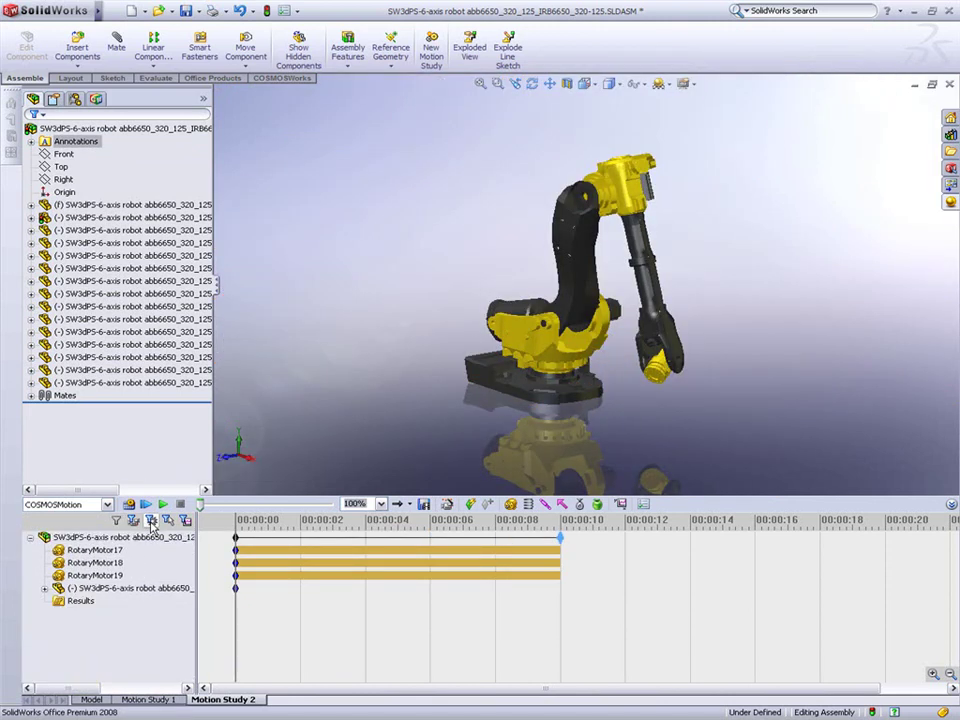
# - Rename RotaryMotor17 to Motor1
pyautogui.click(95, 550)
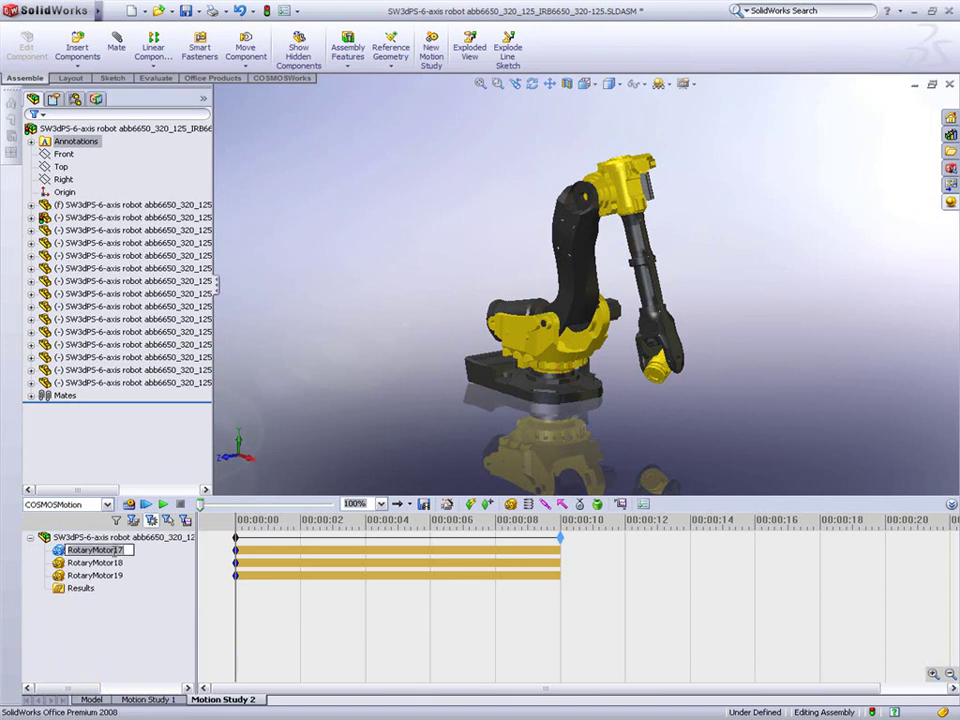
pyautogui.write('Motor1')
pyautogui.press('Return')
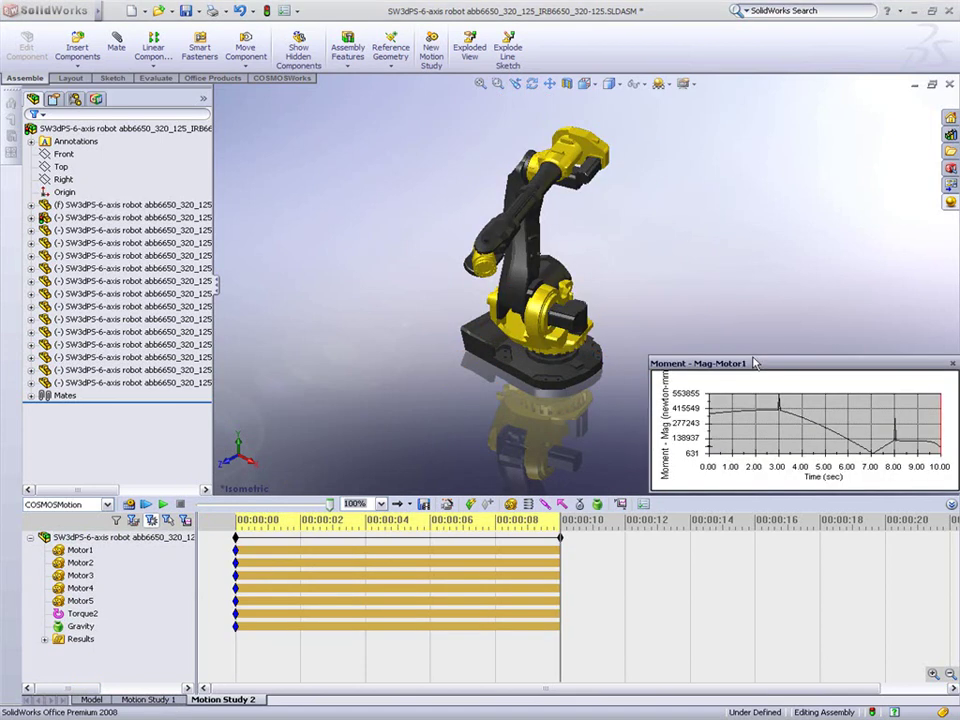
# - Rearrange the graph windows, stacking the Power Consumption graph below the Motor1 moment graph
pyautogui.moveTo(755, 360)
pyautogui.mouseDown()
pyautogui.moveTo(738, 103)
pyautogui.moveTo(722, 106)
pyautogui.mouseUp()
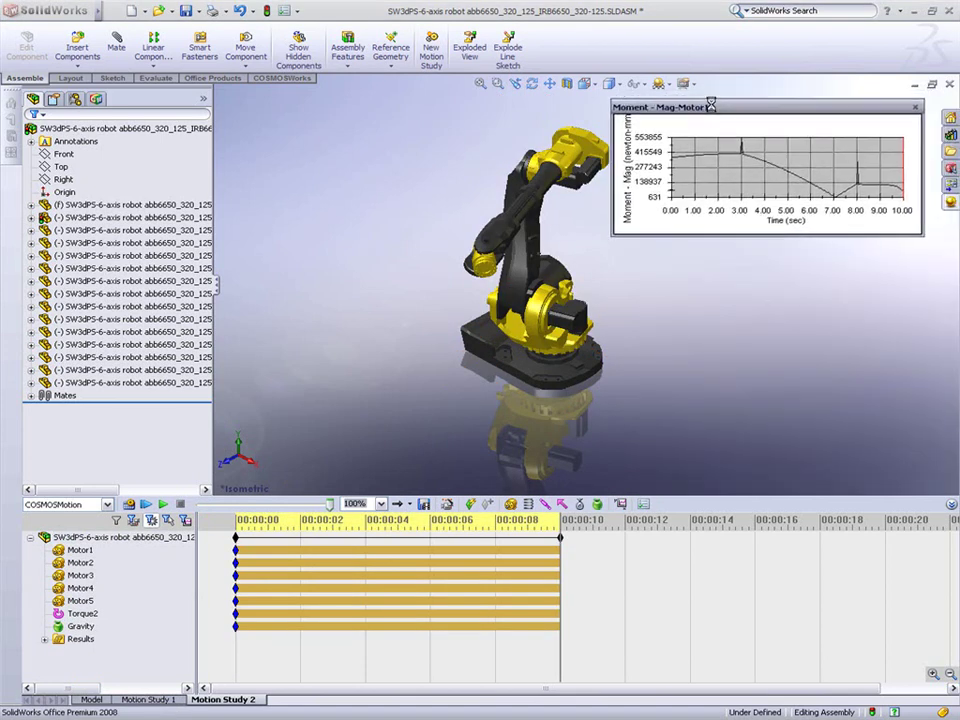
pyautogui.rightClick(148, 541)
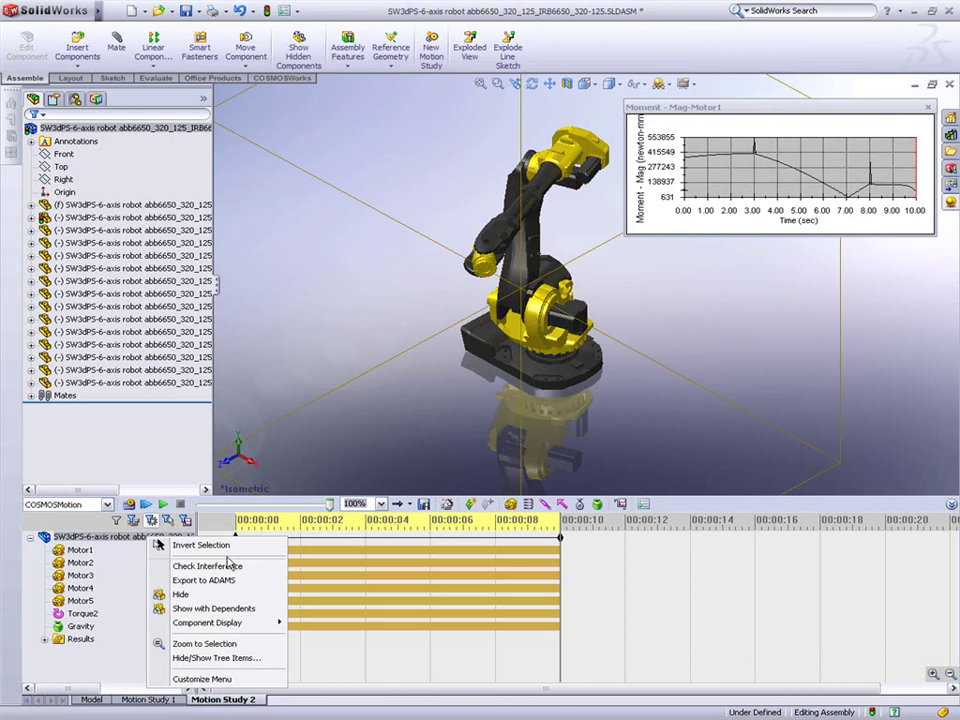
pyautogui.moveTo(765, 232); pyautogui.dragTo(748, 274)
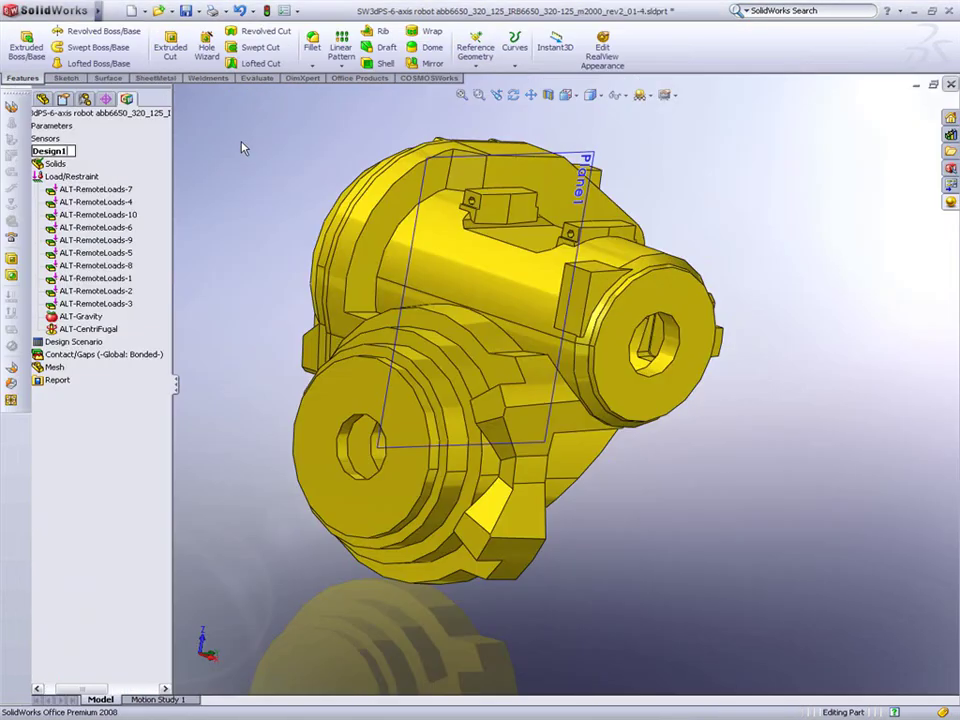
# - Name the study Design1 and inspect the part body under Solids
pyautogui.click(245, 155)
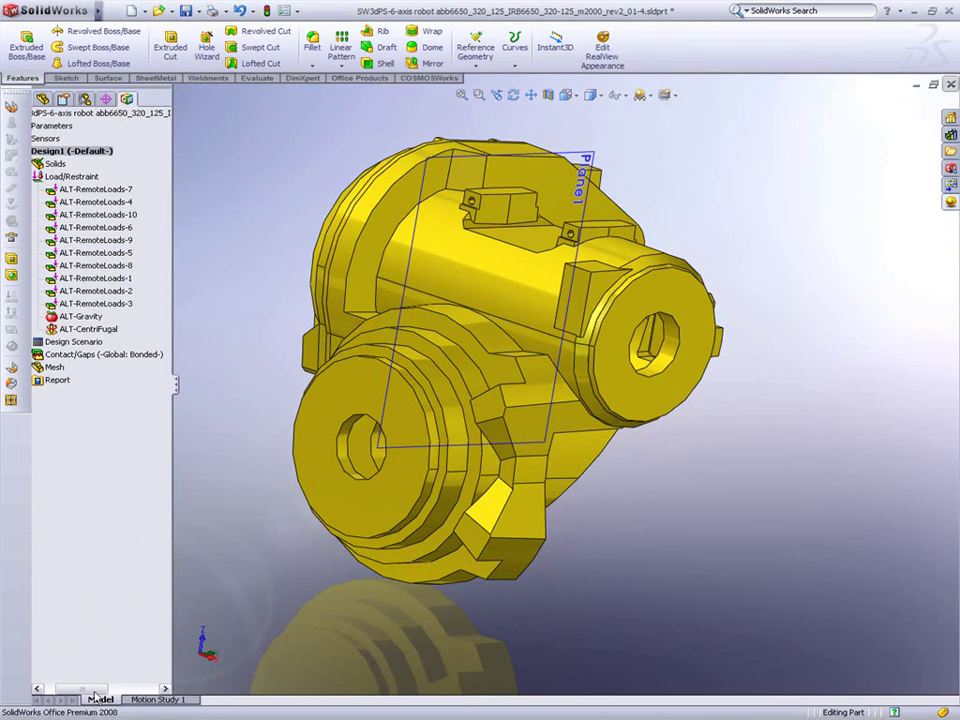
pyautogui.click(54, 163)
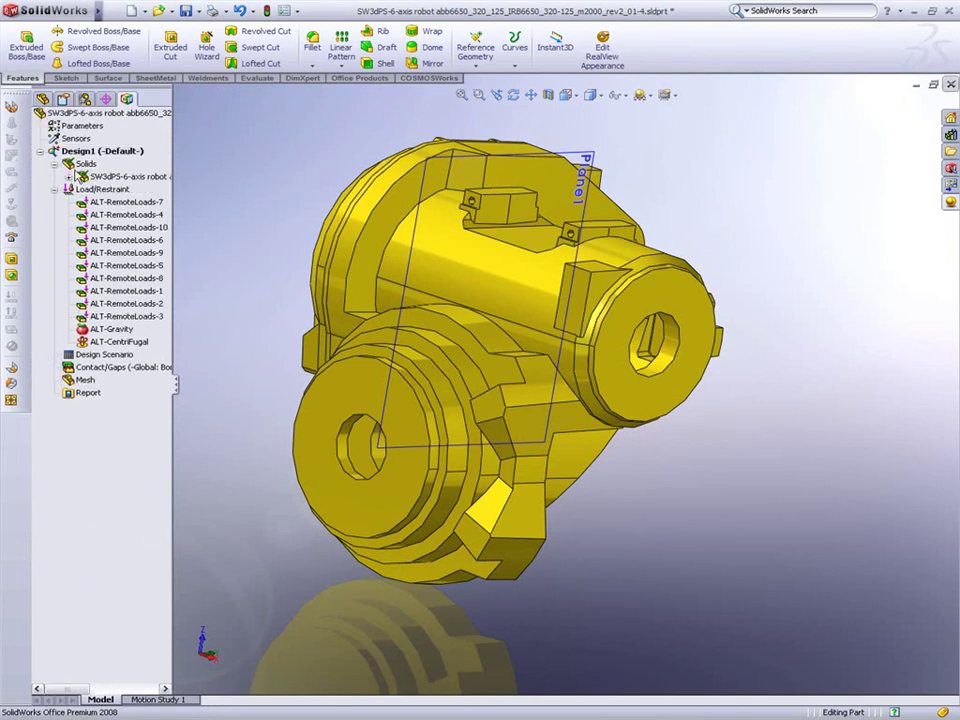
pyautogui.click(68, 176)
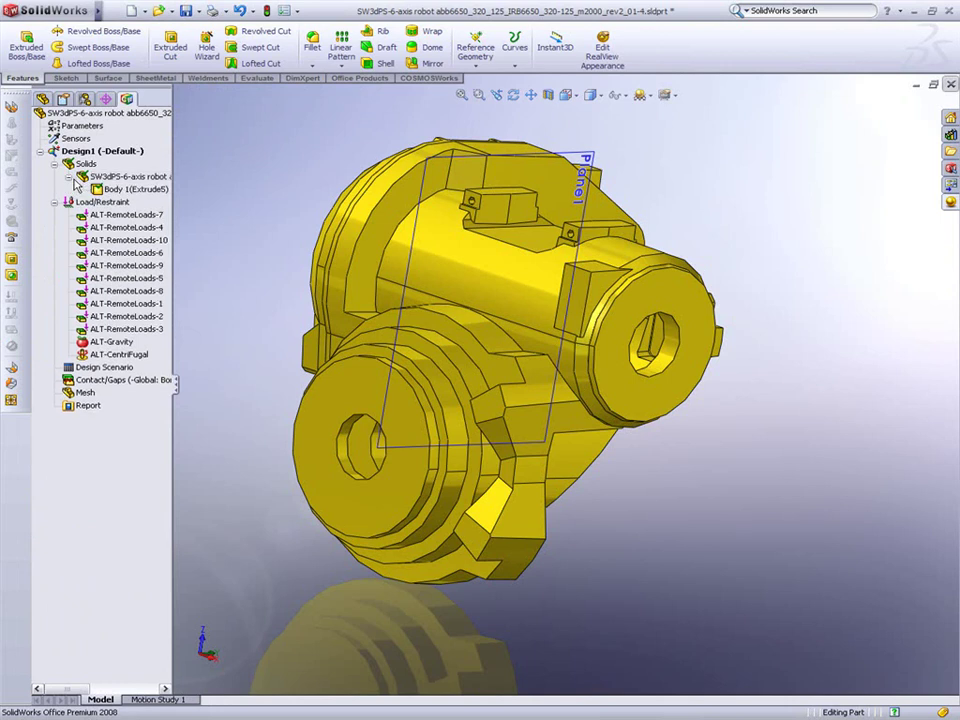
pyautogui.click(54, 163)
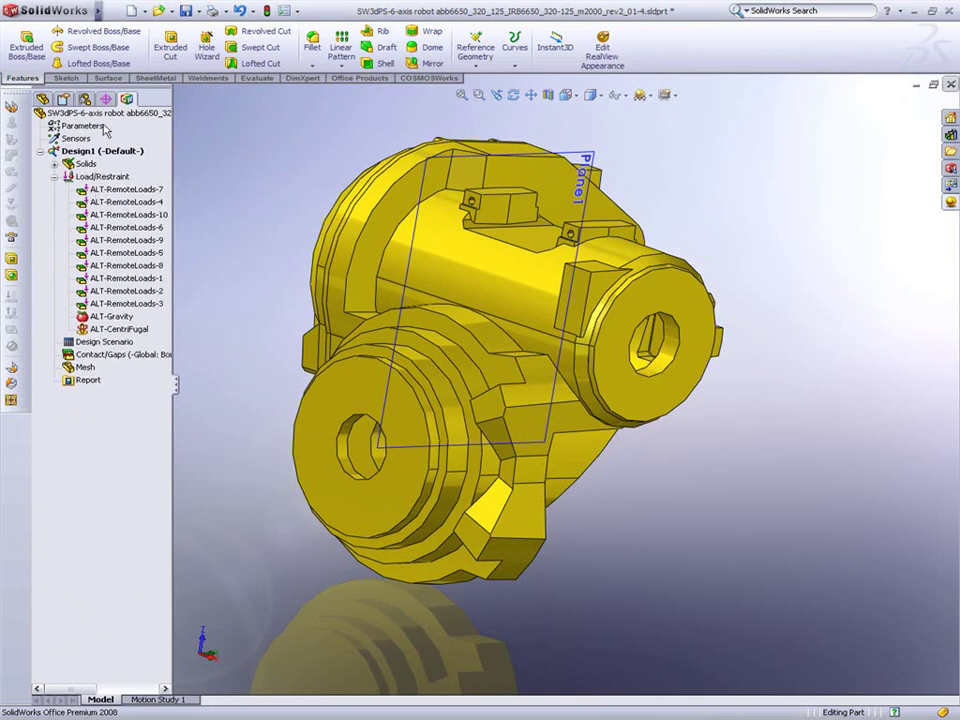
# - Show the von Mises stress plot, animate the displacement result, then return to the plain part
pyautogui.click(55, 176)
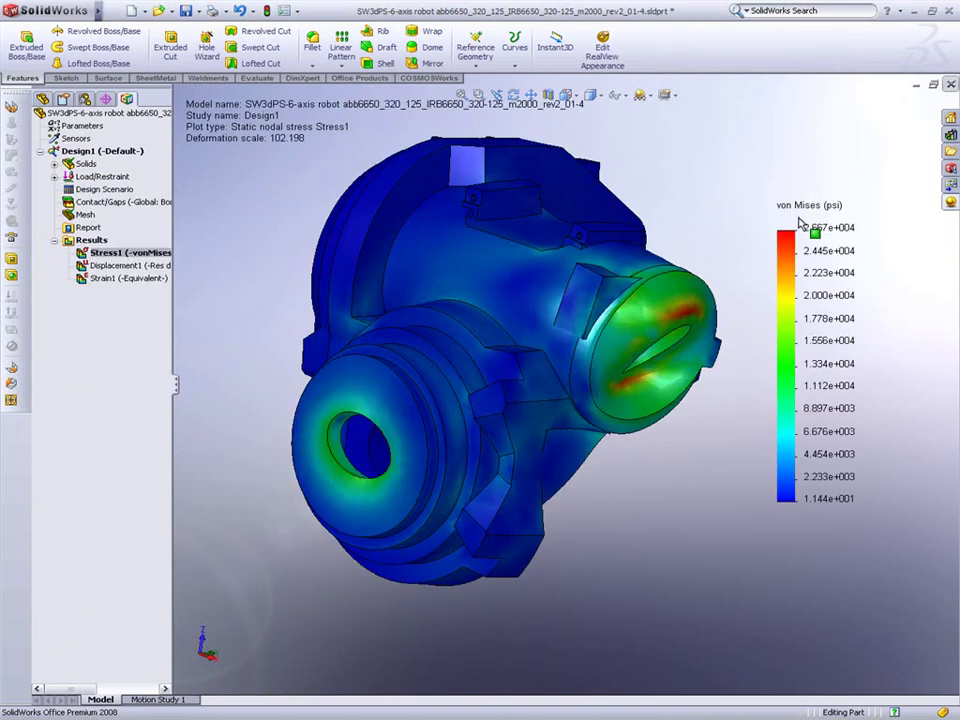
pyautogui.rightClick(112, 268)
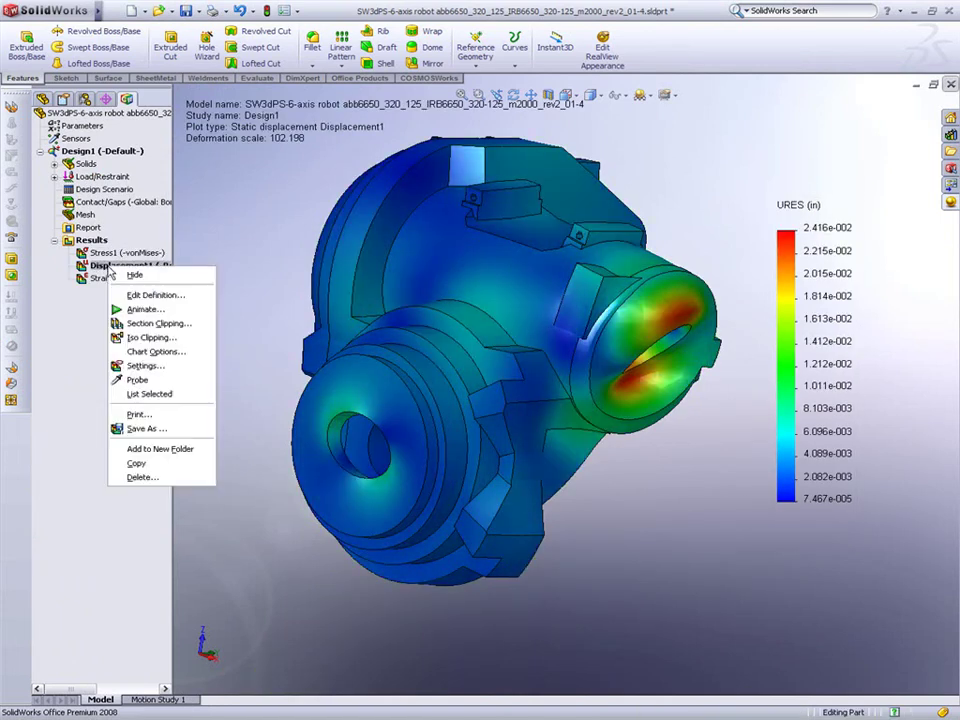
pyautogui.click(141, 309)
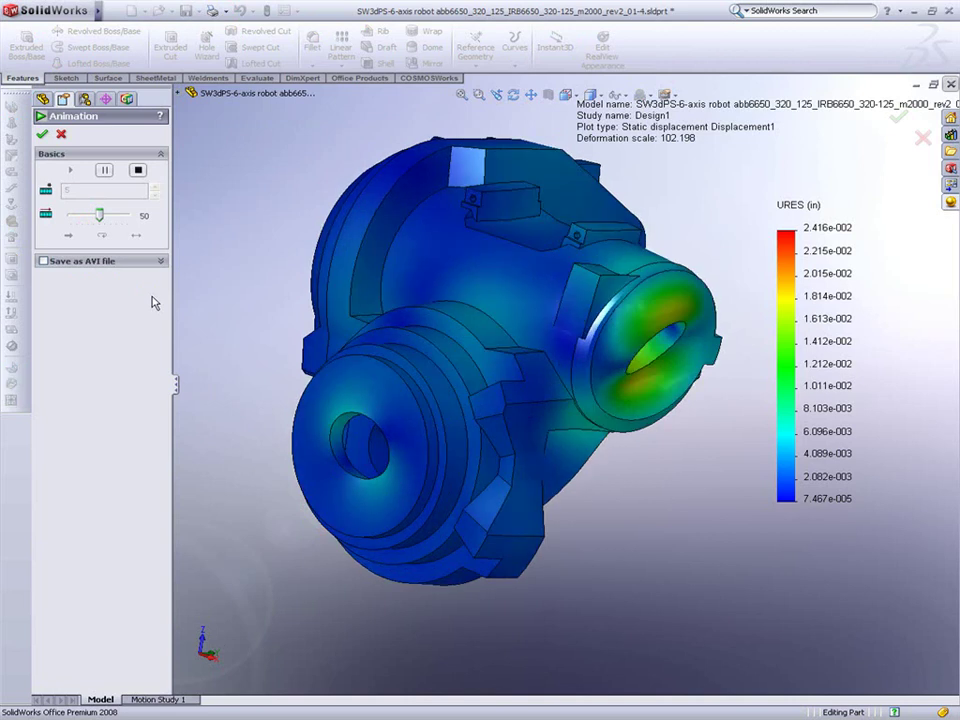
pyautogui.click(42, 133)
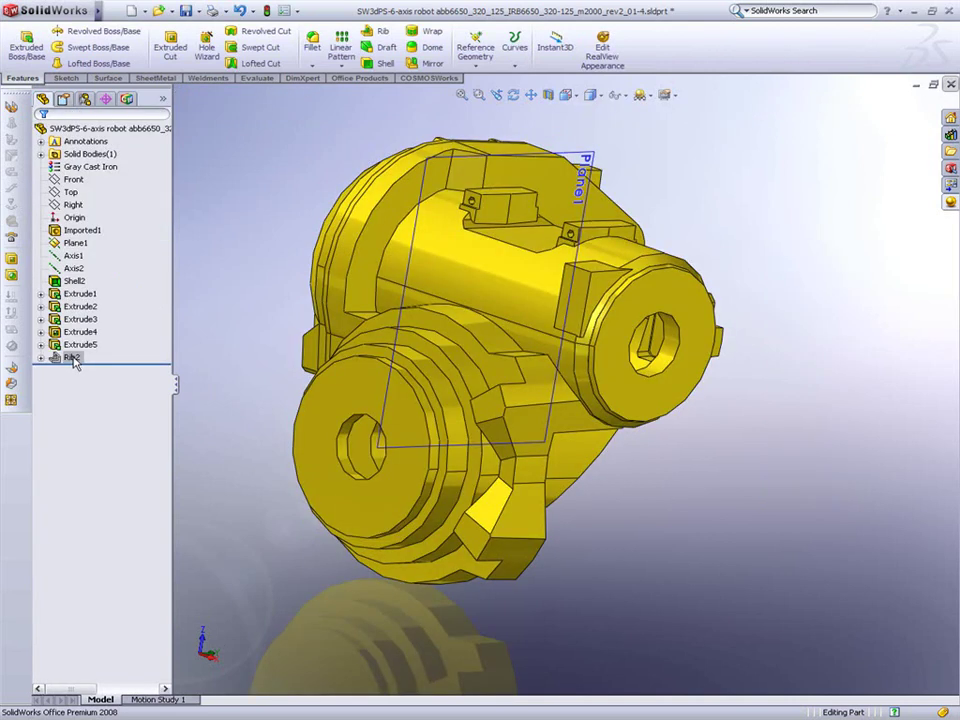
# - Select the Rib2 feature to reveal the ribs on the link part
pyautogui.rightClick(73, 357)
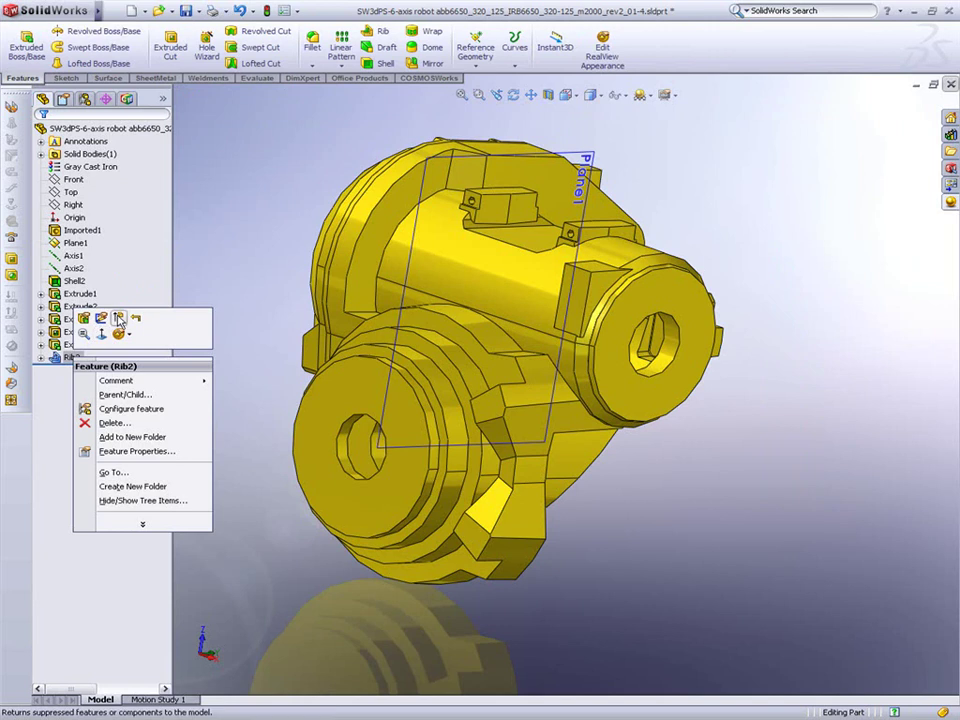
pyautogui.press('Escape')
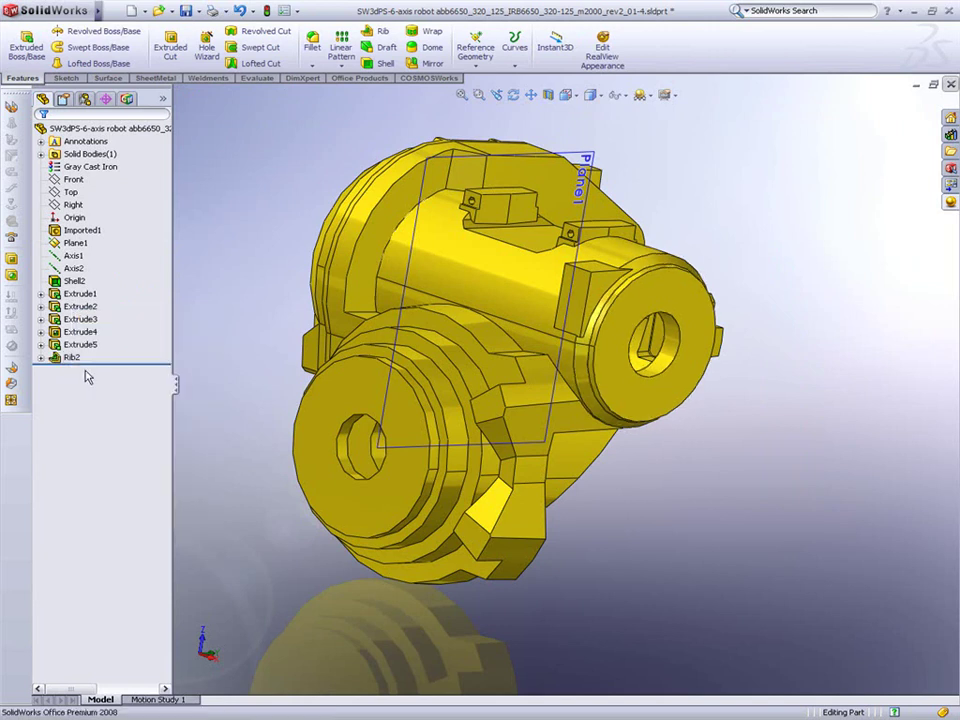
pyautogui.click(67, 360)
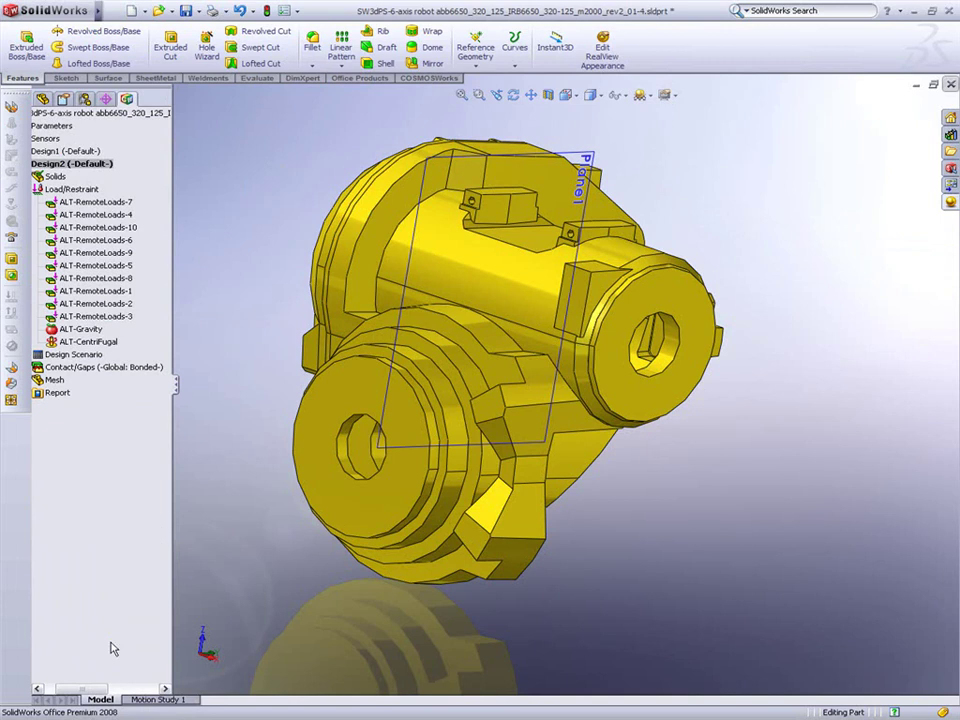
# - Show the Design2 displacement plot, peaking at 1.353e-002 in
pyautogui.moveTo(99, 692); pyautogui.dragTo(85, 692)
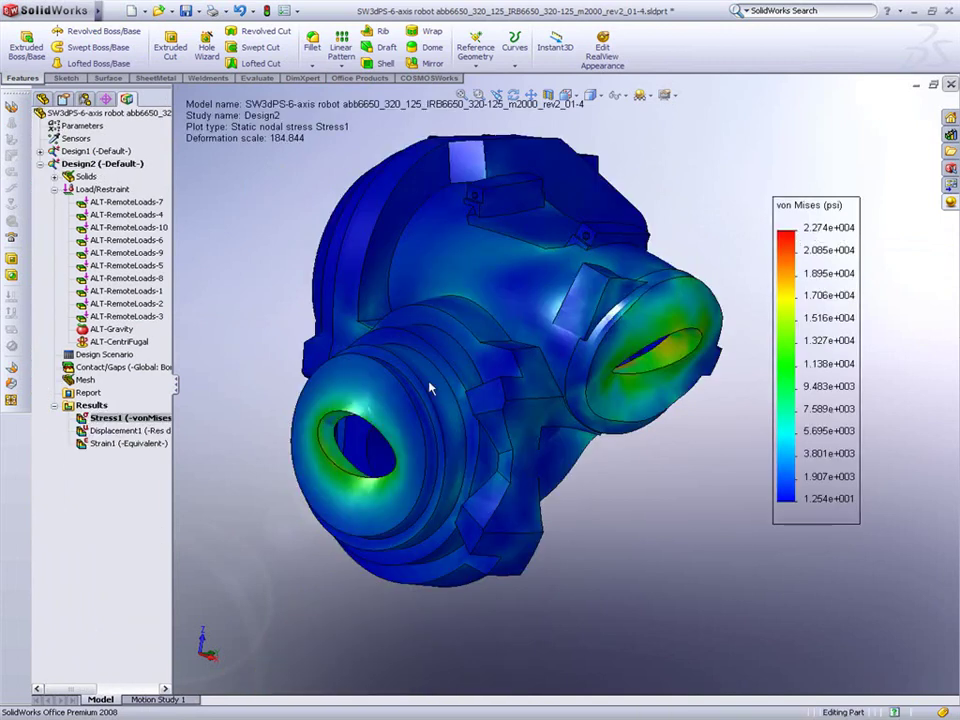
pyautogui.doubleClick(121, 431)
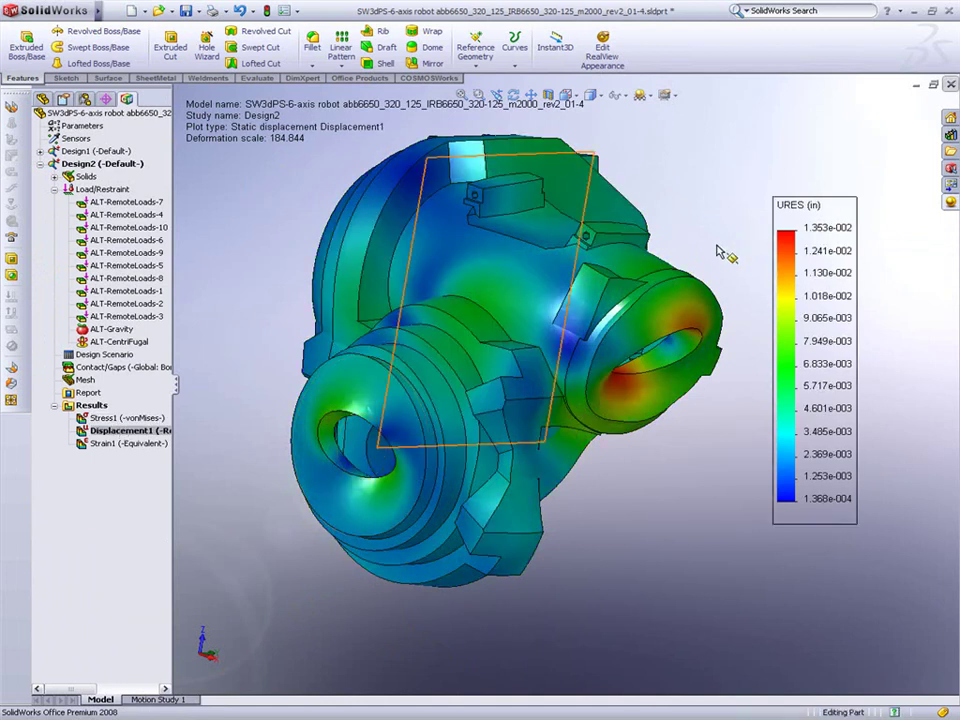